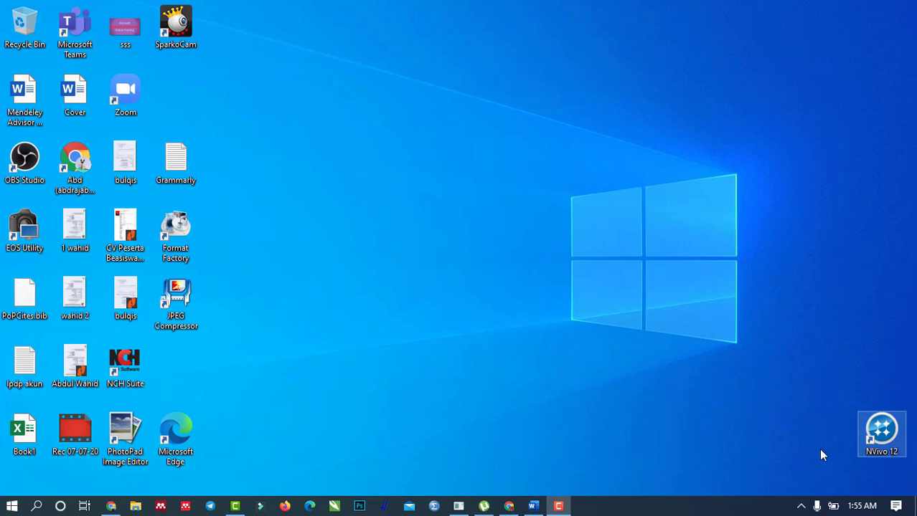
Switch to Chrome, open Google in a new tab and search for streamyard
left_click(111, 506)
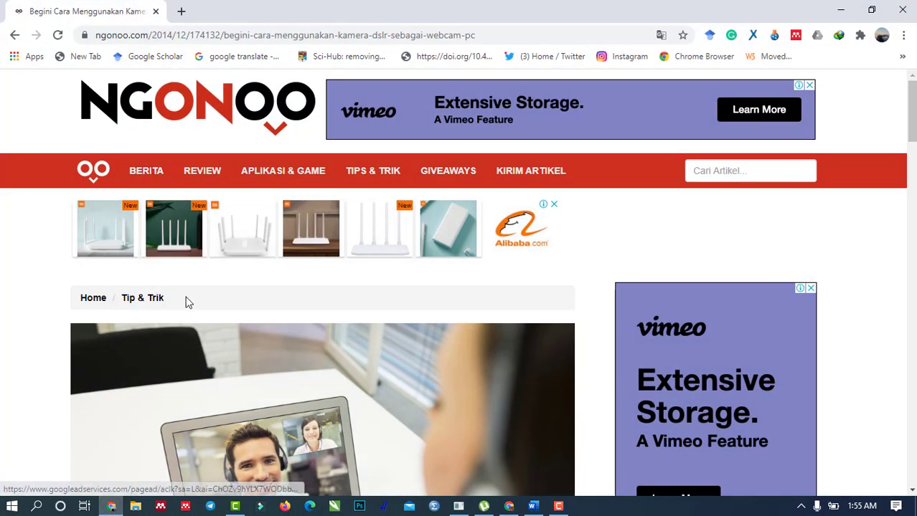
left_click(183, 12)
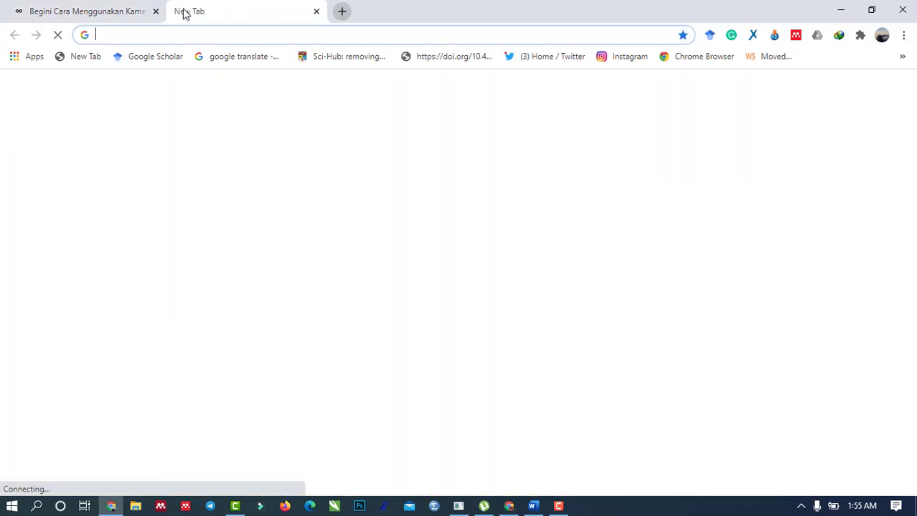
type("go")
key("Return")
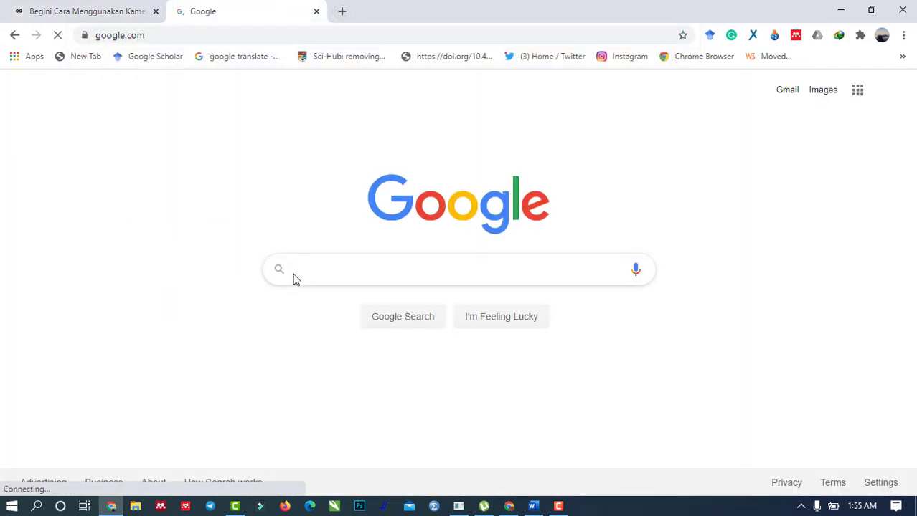
type("str")
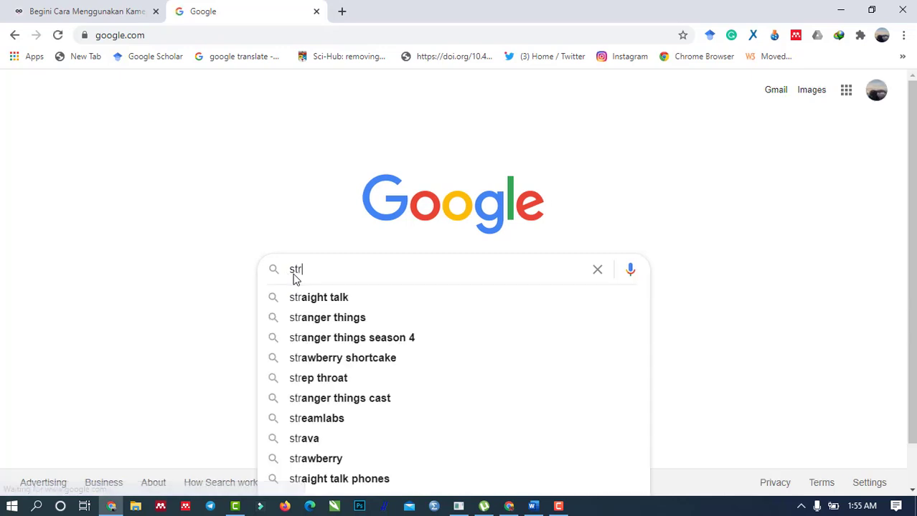
type("eam")
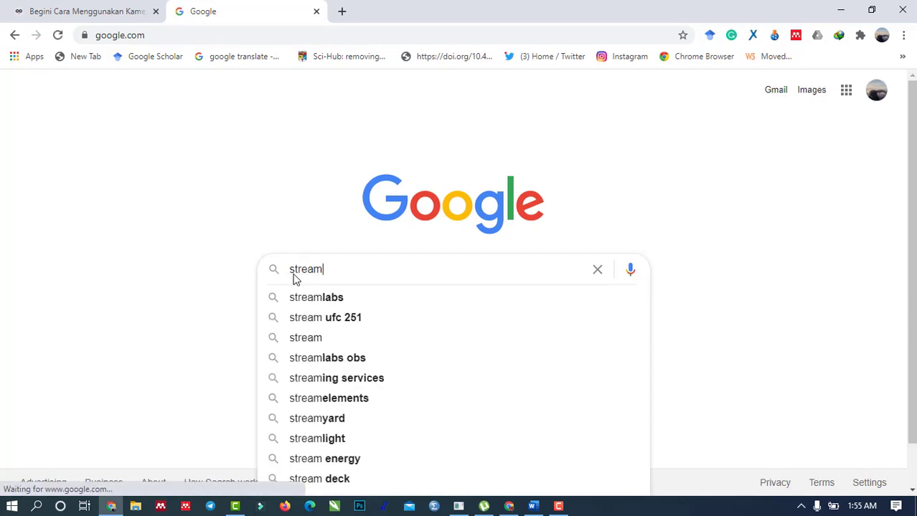
type(" y")
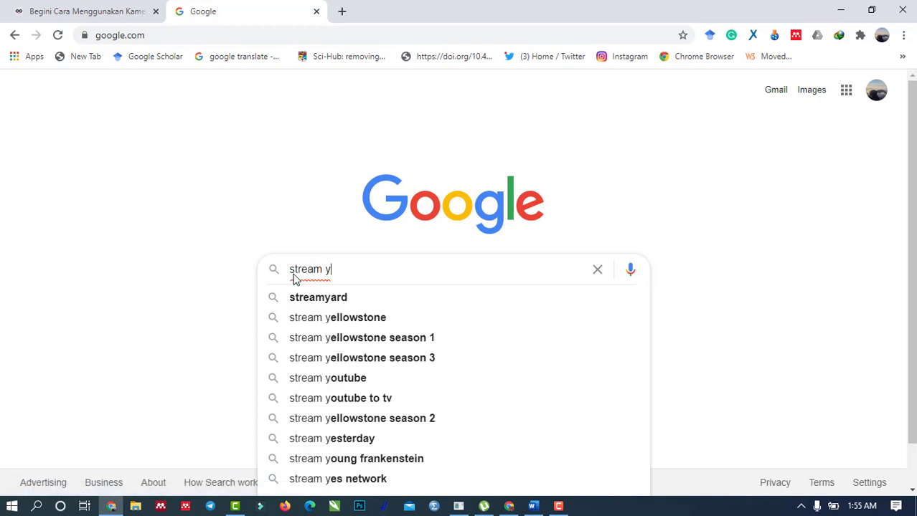
key("Down")
key("Return")
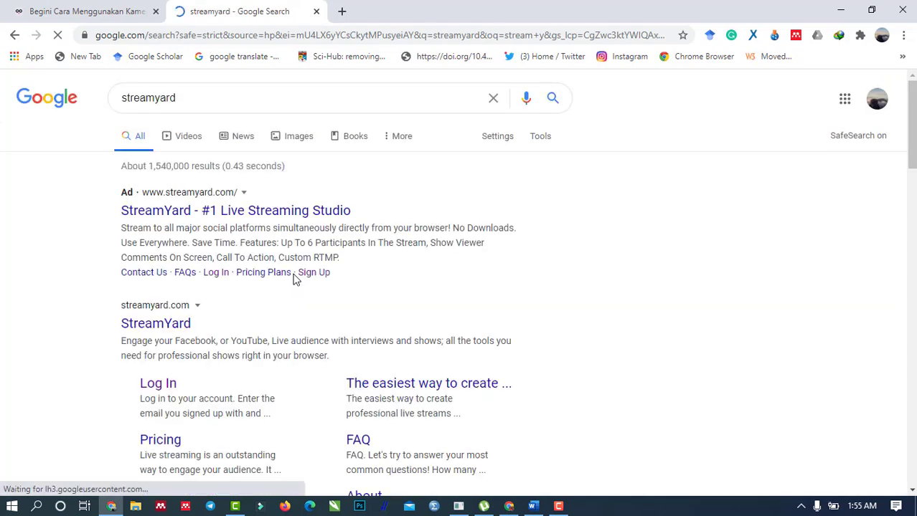
Open StreamYard's Log In page from the search results
scroll(297, 278, "down", 1)
scroll(296, 278, "down", 1)
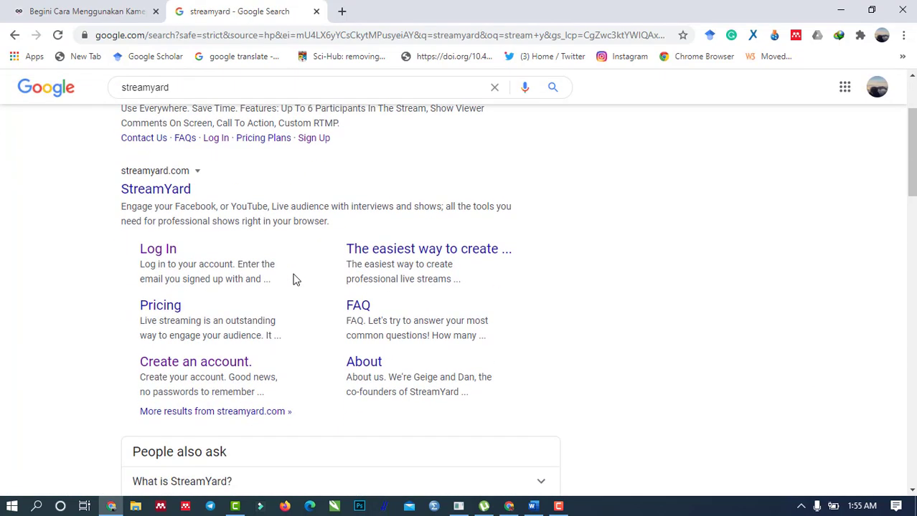
left_click(159, 249)
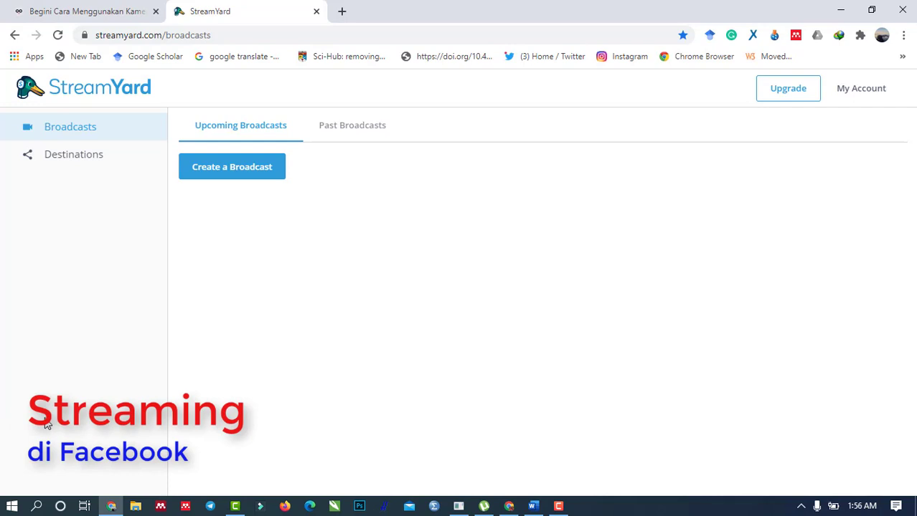
Start a new broadcast and add a Facebook Profile as its destination
left_click(249, 175)
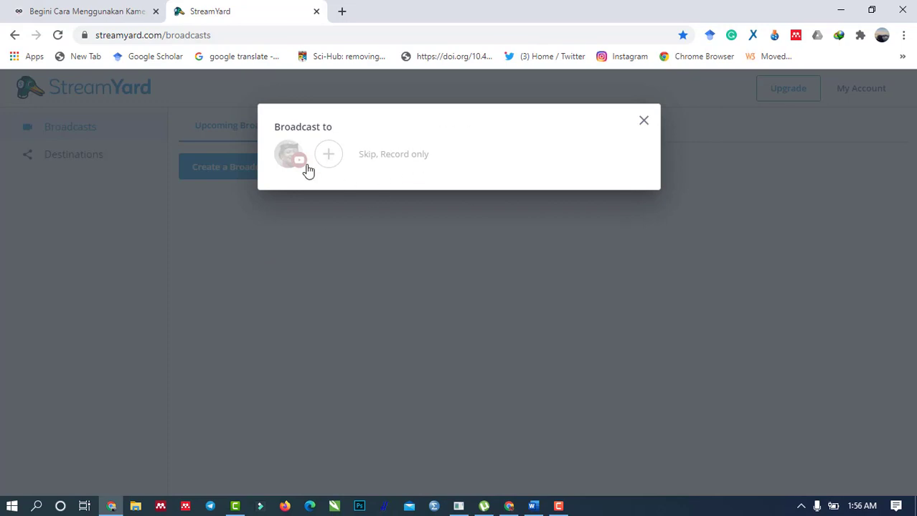
left_click(329, 162)
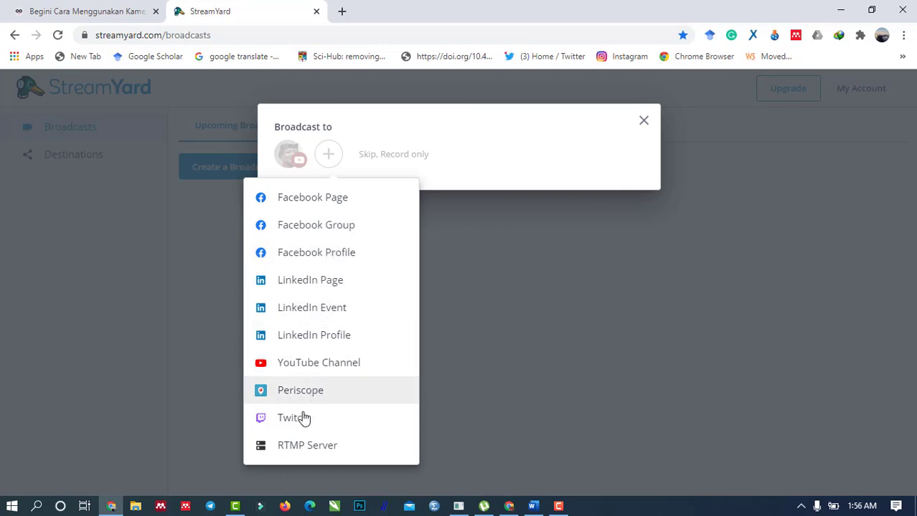
left_click(343, 256)
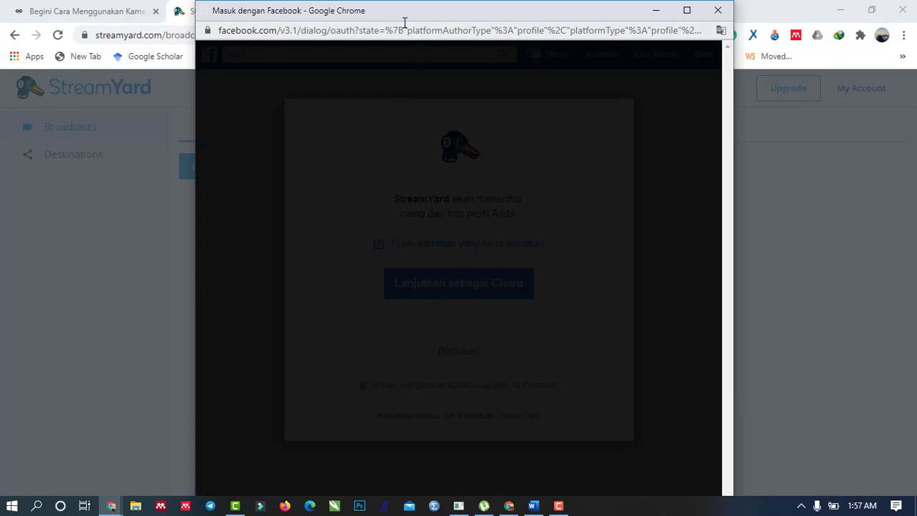
Allow Facebook notifications, authorize StreamYard with post visibility Teman, and connect the offered Facebook profile
mouse_move(403, 21)
left_mouse_down()
mouse_move(341, 20)
mouse_move(415, 7)
mouse_move(404, 25)
mouse_move(404, 15)
left_mouse_up()
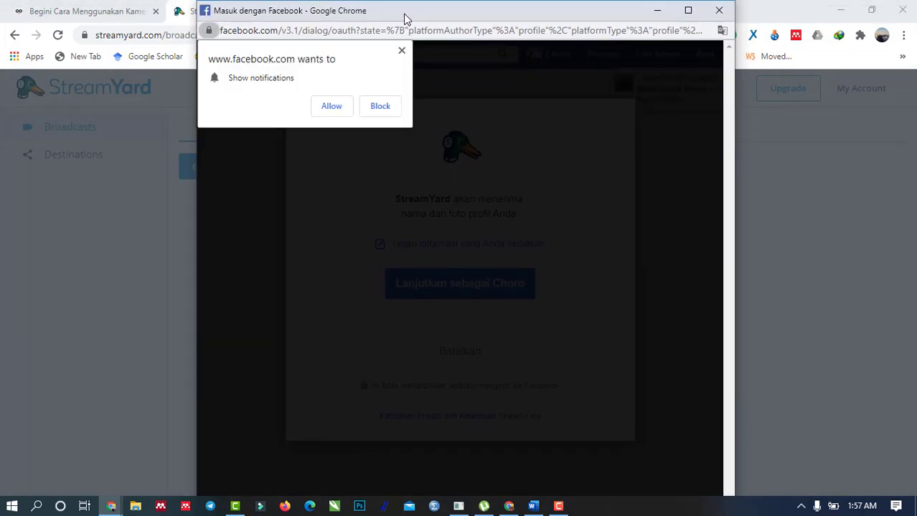
left_click(332, 105)
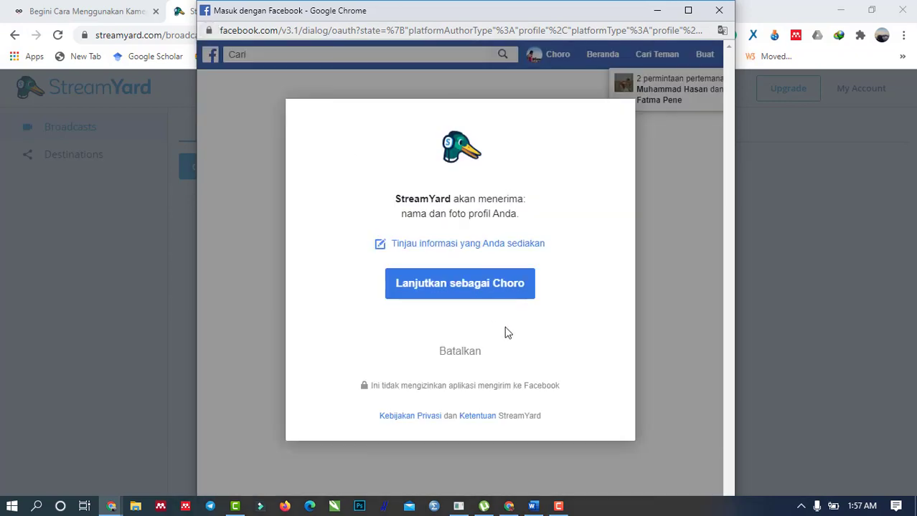
left_click(483, 292)
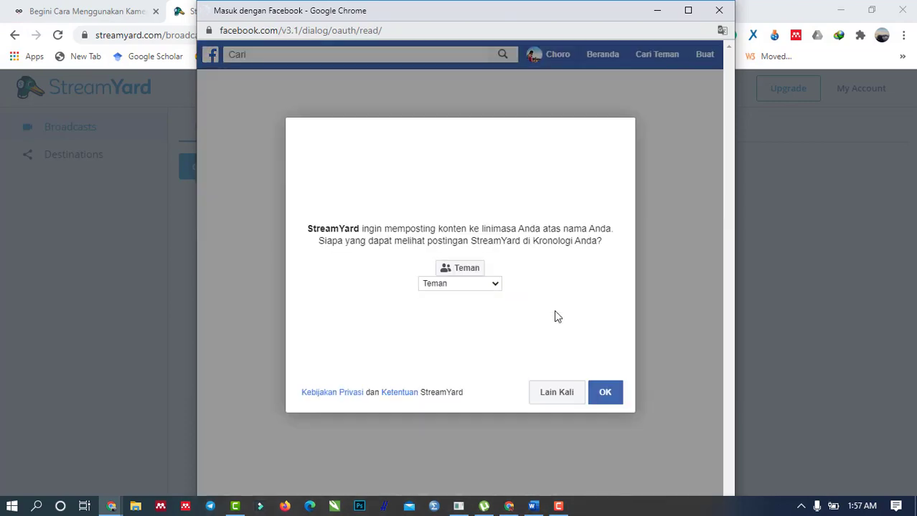
left_click(613, 400)
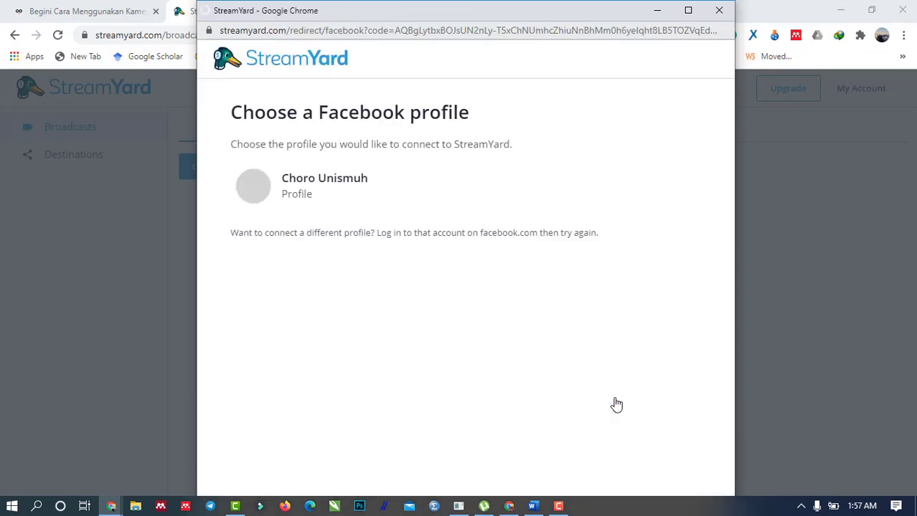
left_click(333, 189)
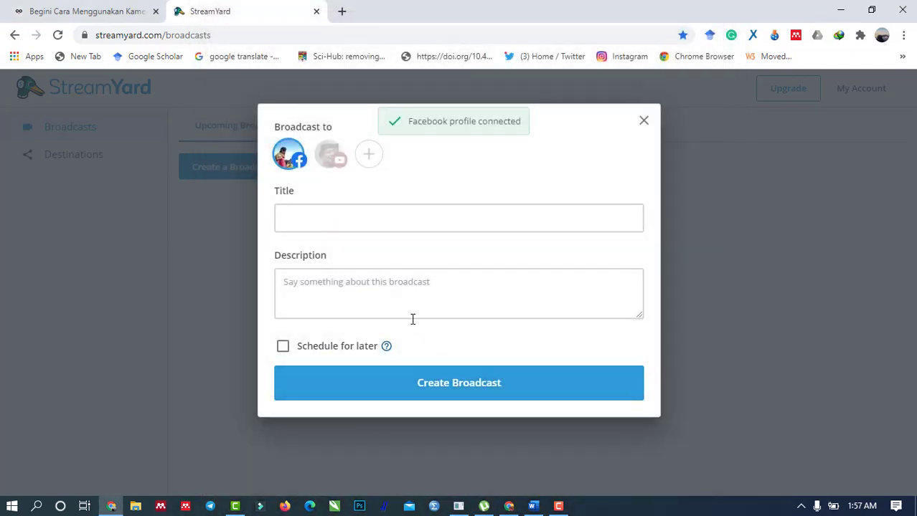
Give the broadcast the title Elearning
left_click(340, 217)
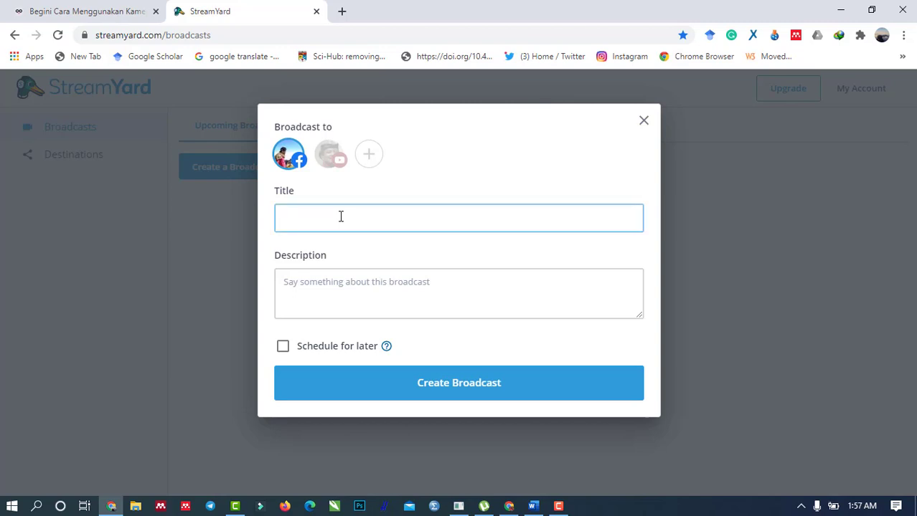
type("Belajar Elearning")
key("BackSpace")
key("BackSpace")
key("BackSpace")
key("BackSpace")
key("BackSpace")
key("BackSpace")
key("BackSpace")
key("BackSpace")
key("BackSpace")
key("BackSpace")
key("BackSpace")
key("BackSpace")
key("BackSpace")
key("BackSpace")
key("BackSpace")
key("BackSpace")
key("BackSpace")
type("Leaning")
key("BackSpace")
key("BackSpace")
key("BackSpace")
key("BackSpace")
key("BackSpace")
key("BackSpace")
key("BackSpace")
type("Elearning")
Create the broadcast and enter its studio with the prefilled display name, dismissing the hint about joining the stream
left_click(448, 394)
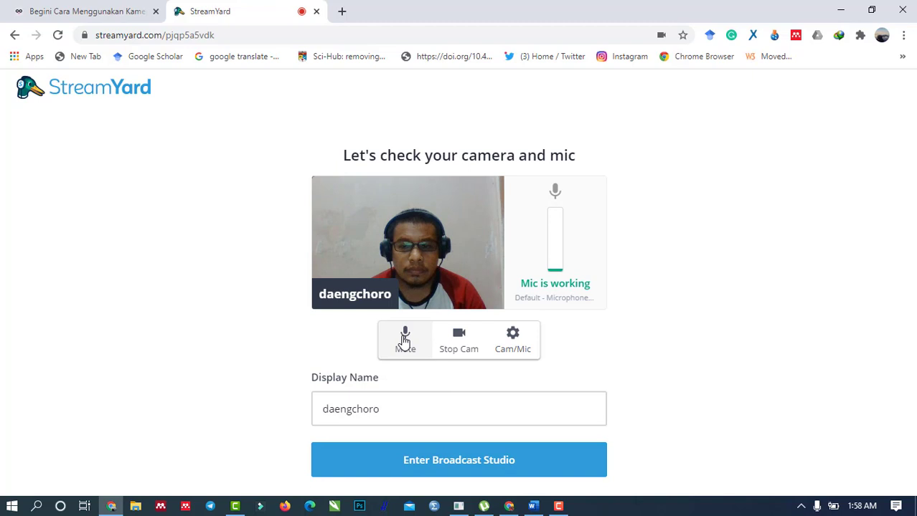
left_click(454, 461)
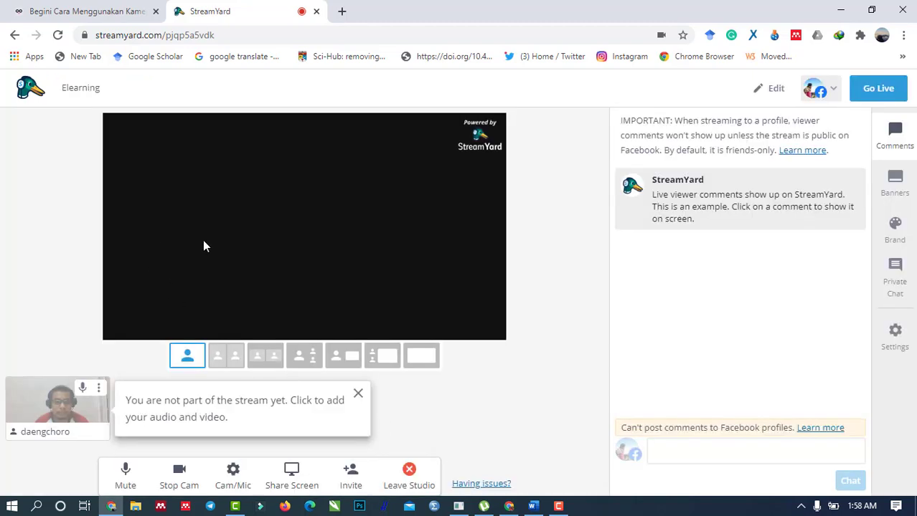
left_click(358, 394)
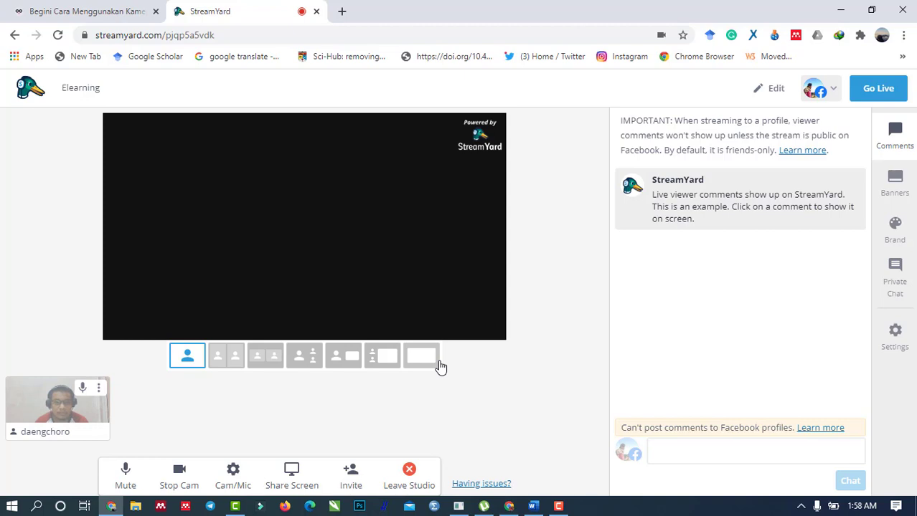
Start screen sharing past the tips and show the application windows that can be shared
left_click(301, 482)
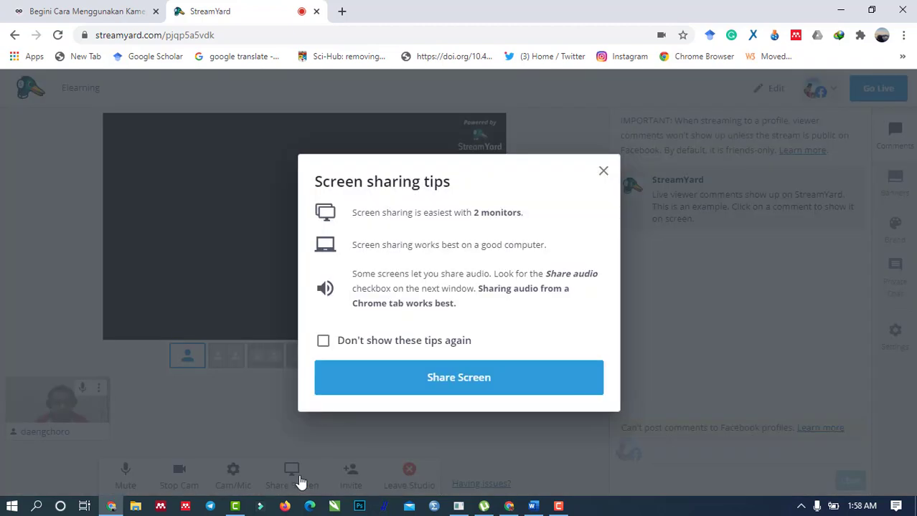
left_click(410, 377)
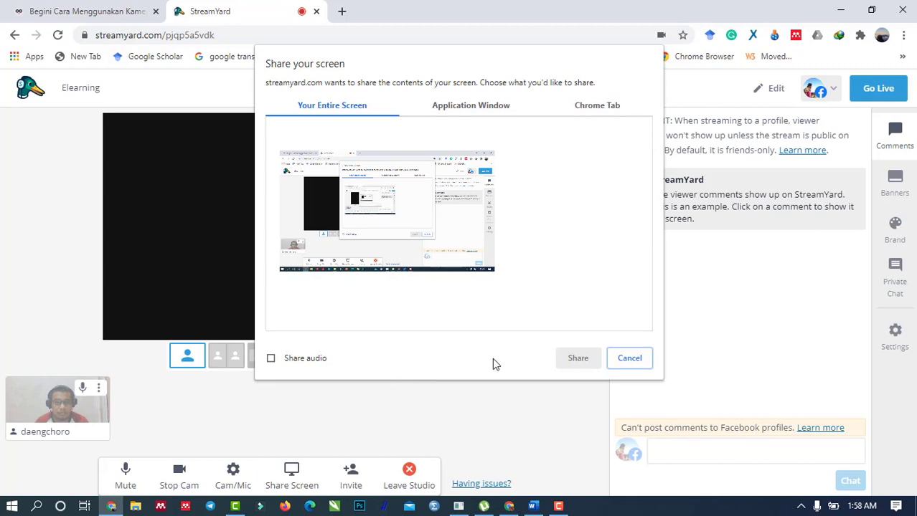
left_click(473, 108)
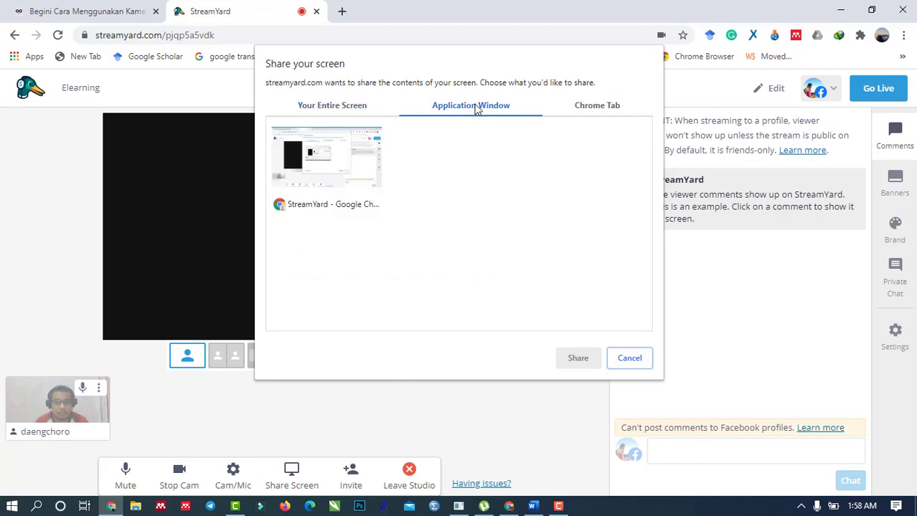
left_click(323, 107)
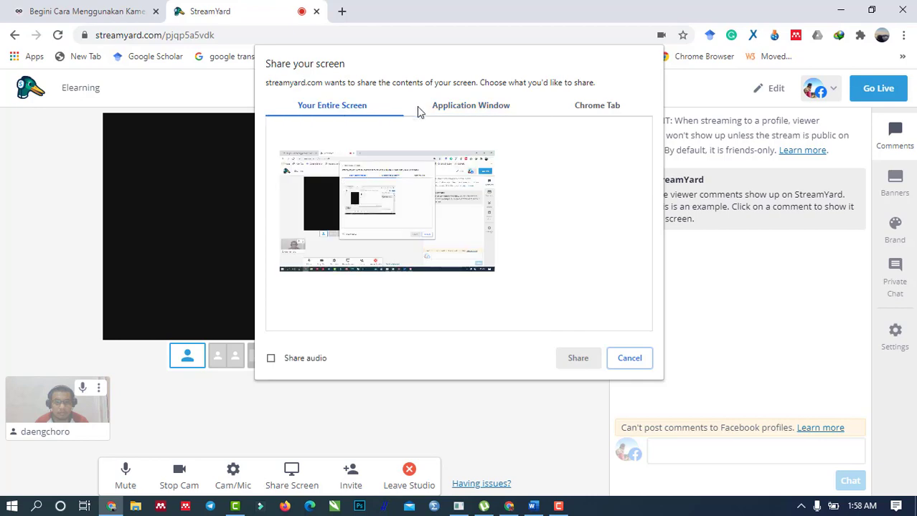
left_click(454, 113)
Bring up the dissertation proposal in Word so its window can be picked, and share that application window in StreamYard
left_click(534, 507)
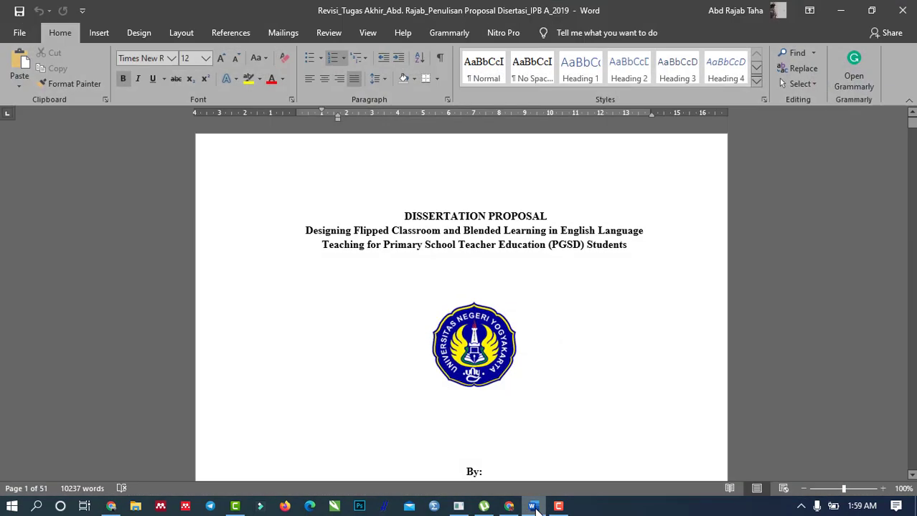
left_click(534, 508)
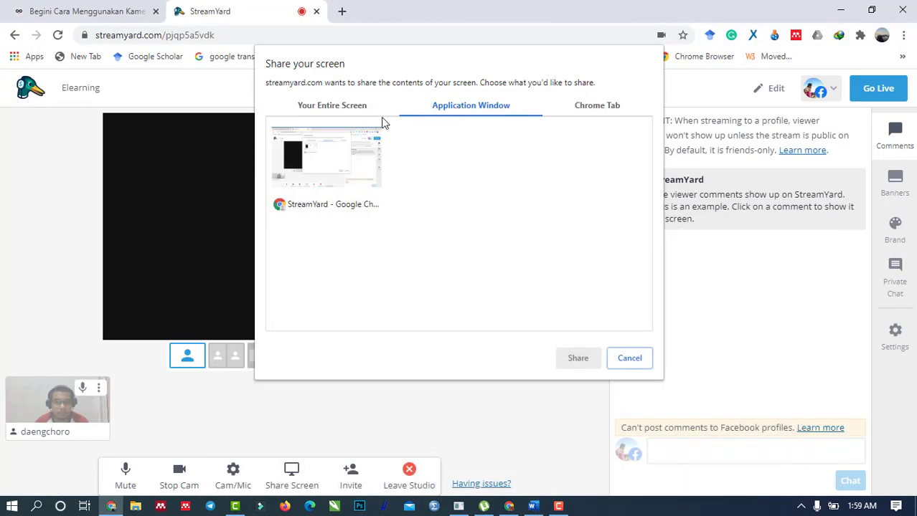
left_click(453, 107)
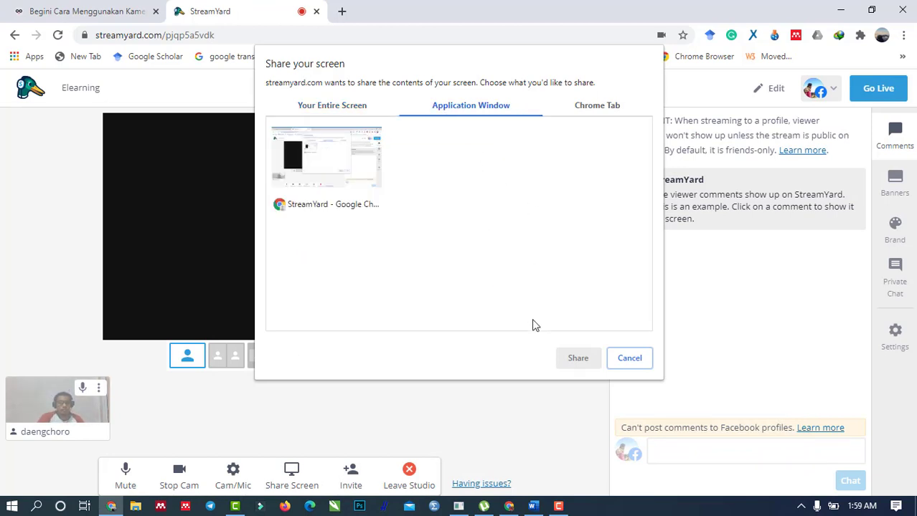
left_click(533, 506)
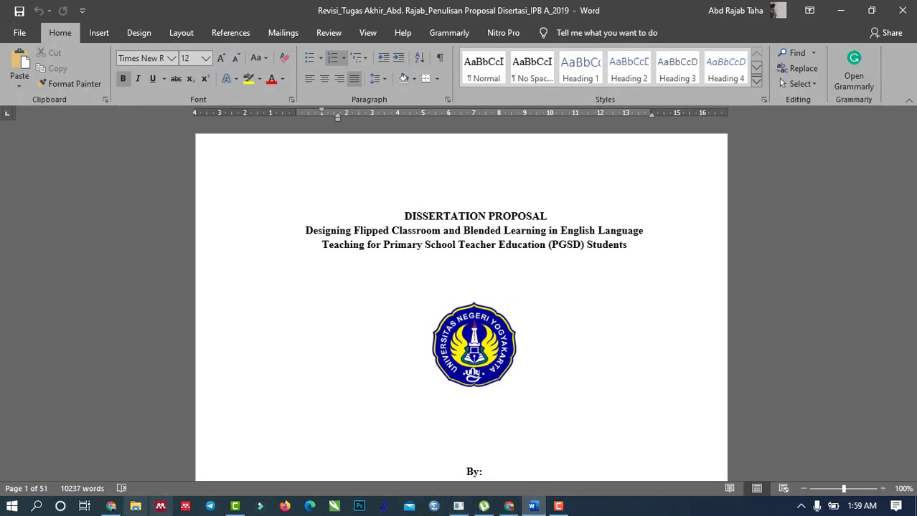
left_click(112, 507)
left_click(431, 169)
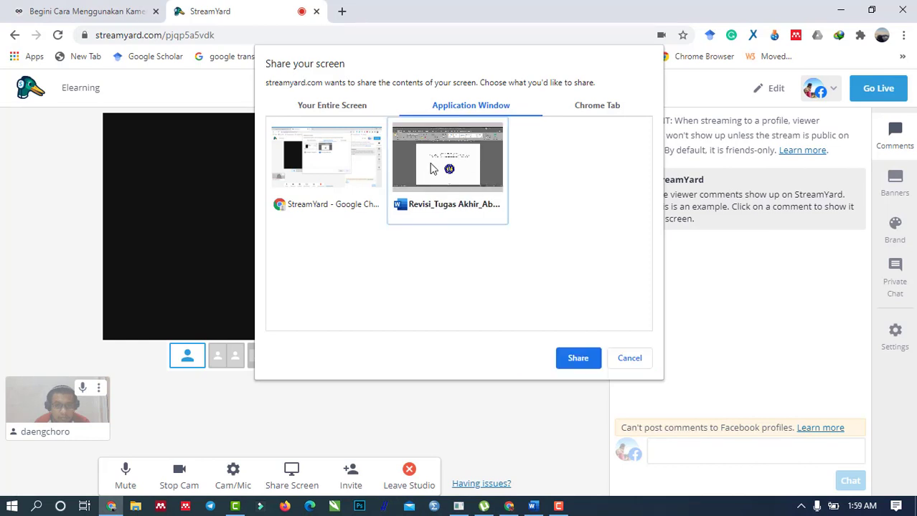
left_click(577, 358)
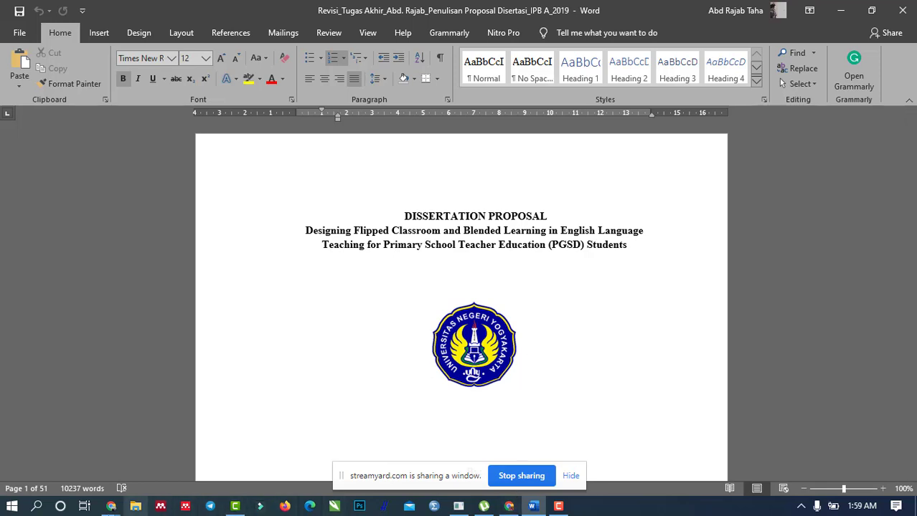
Return to the StreamYard studio in Chrome and go live on the Facebook profile with the shared Word window on stream
left_click(112, 508)
left_click(99, 463)
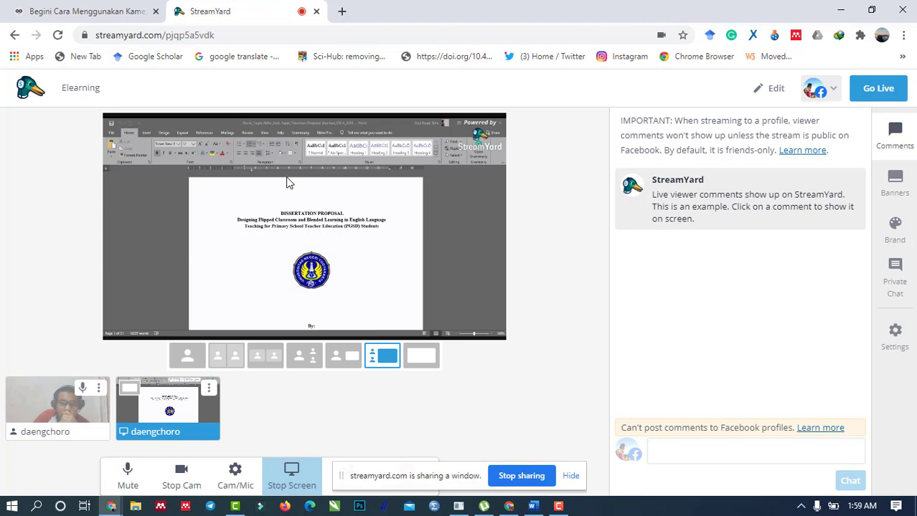
left_click(873, 94)
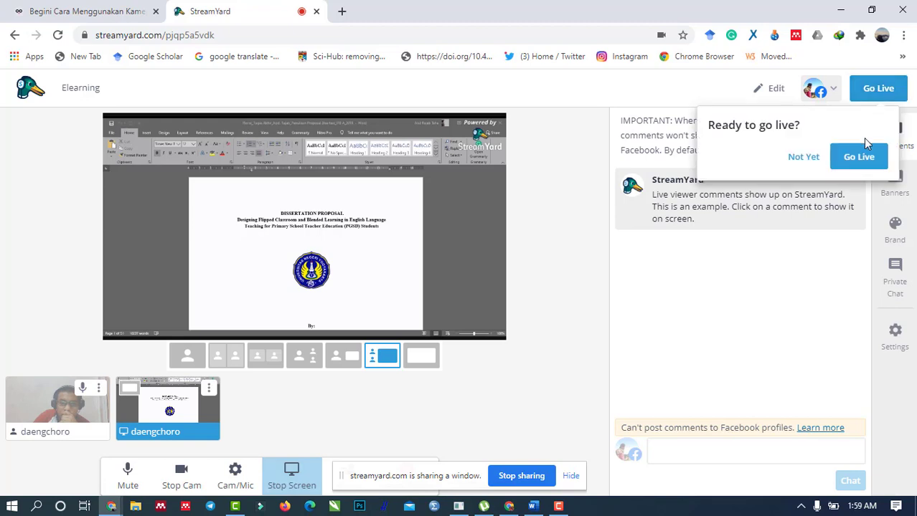
left_click(858, 160)
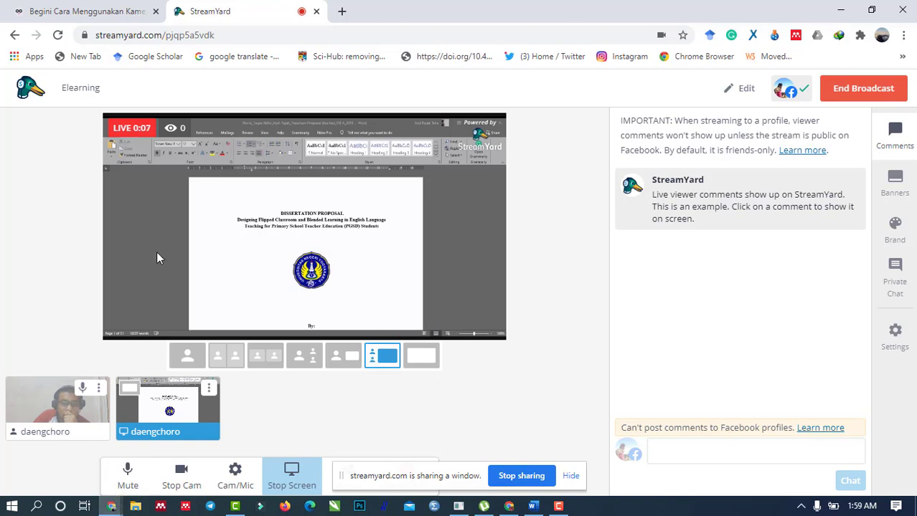
Open a new browser tab and go to facebook.com
left_click(344, 12)
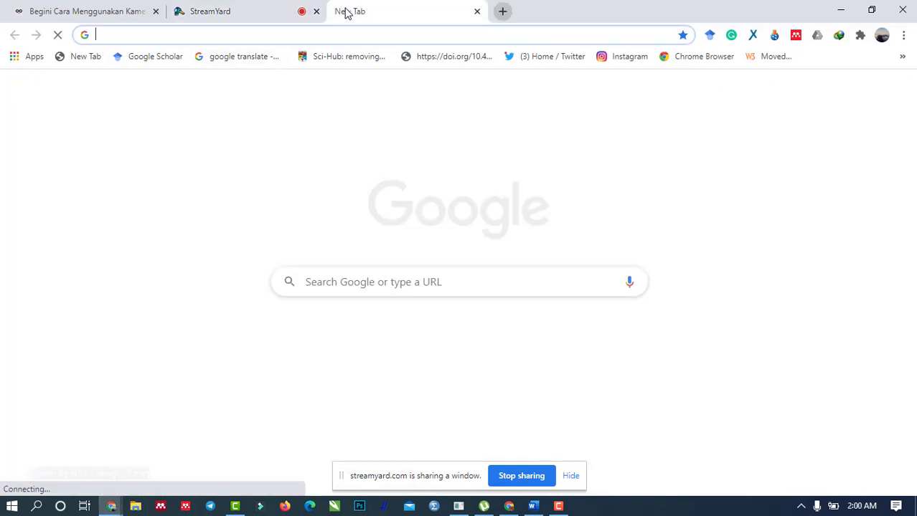
type("you")
key("BackSpace")
key("BackSpace")
key("BackSpace")
key("BackSpace")
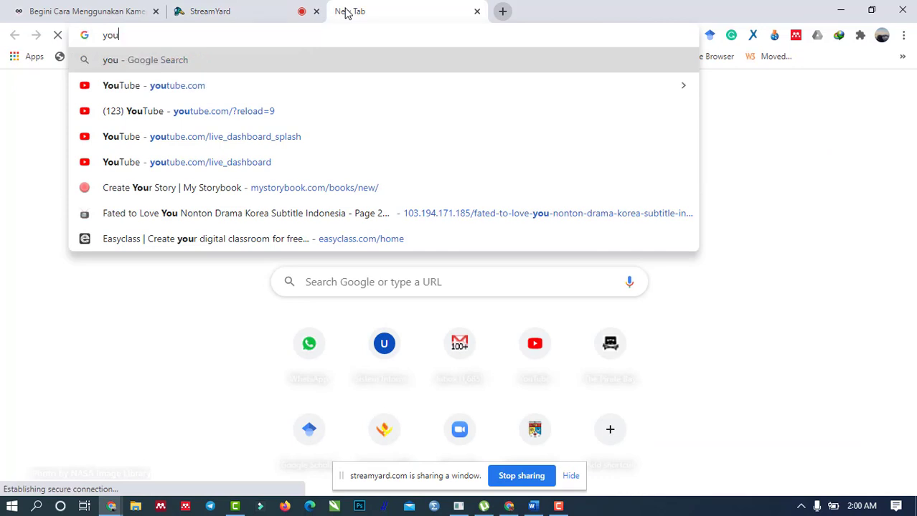
type("face")
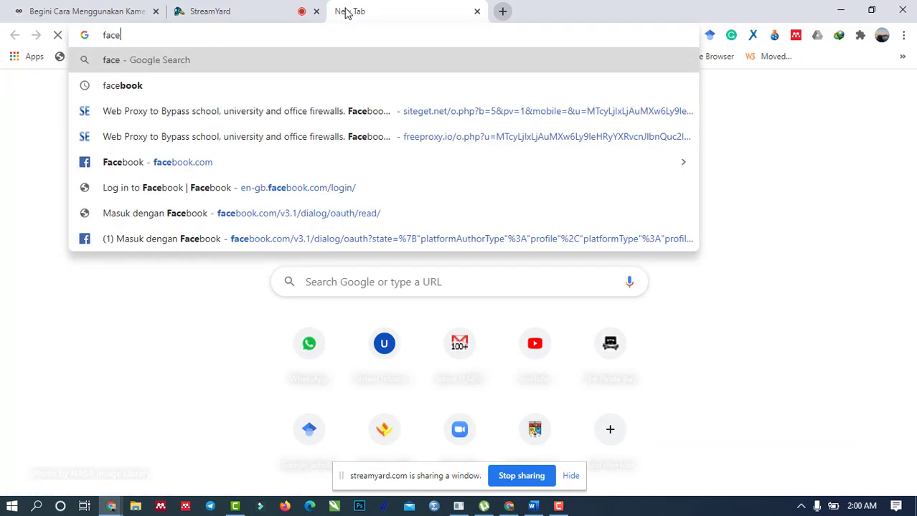
type("book")
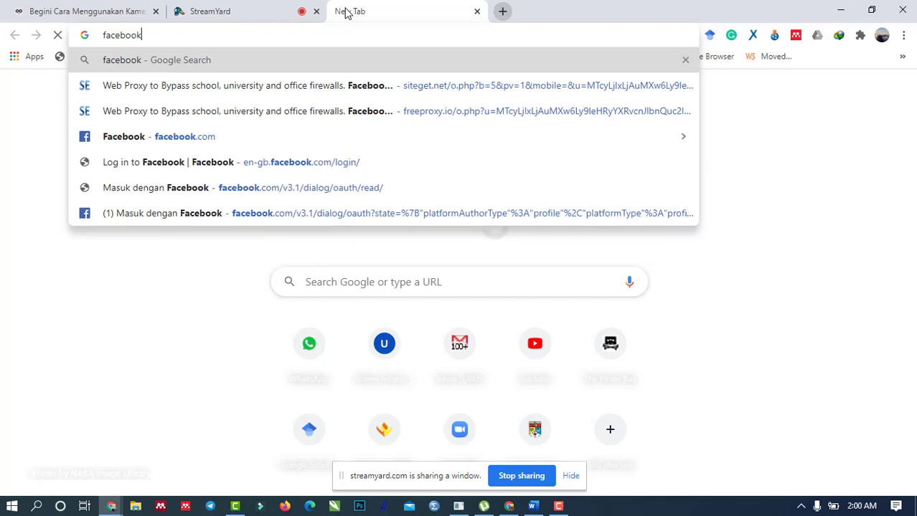
type(".com")
key("Return")
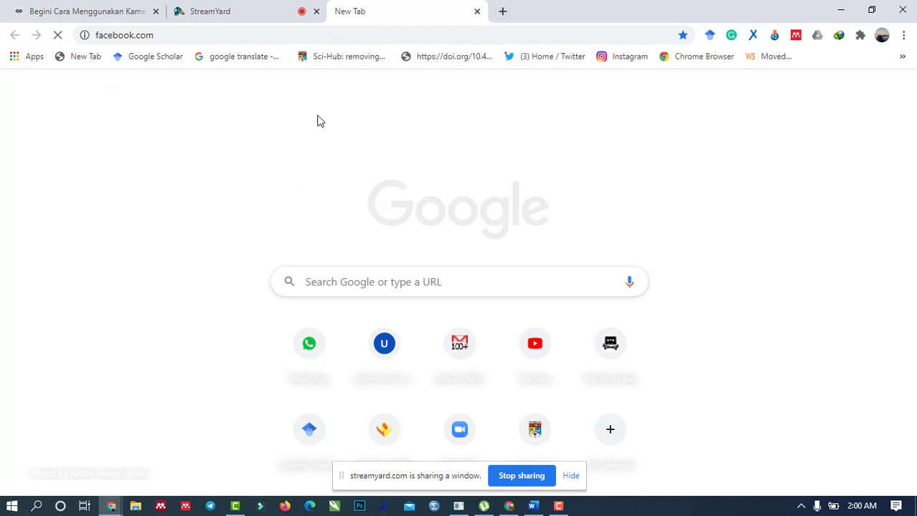
Retry loading facebook.com in the same tab, entering "fa" to find the Facebook site again
left_click(172, 35)
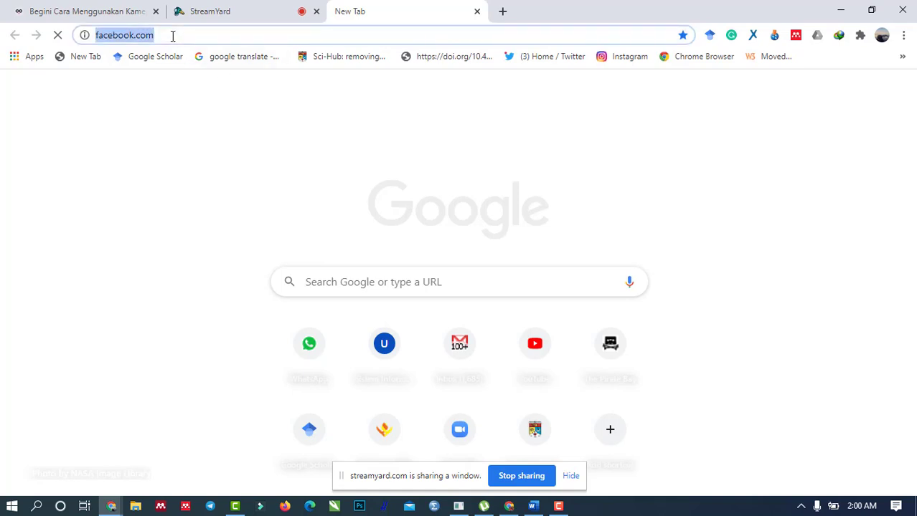
key("Return")
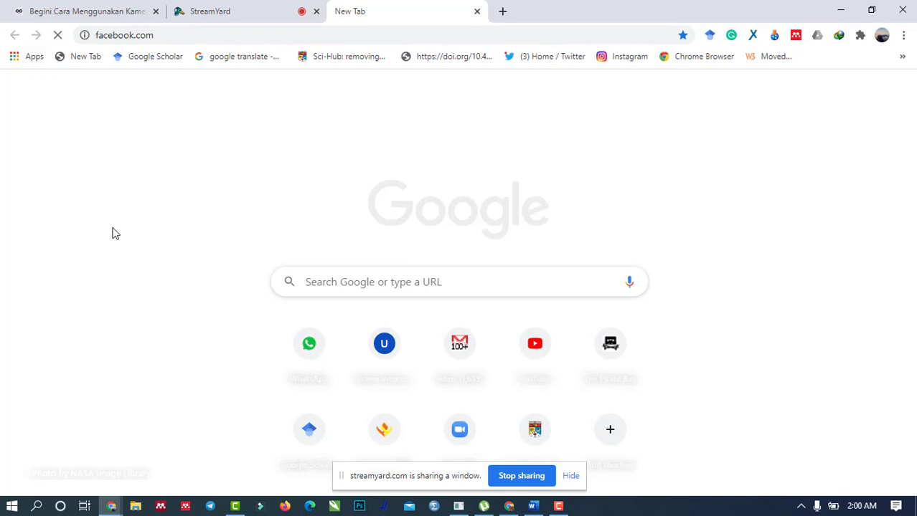
left_click(184, 40)
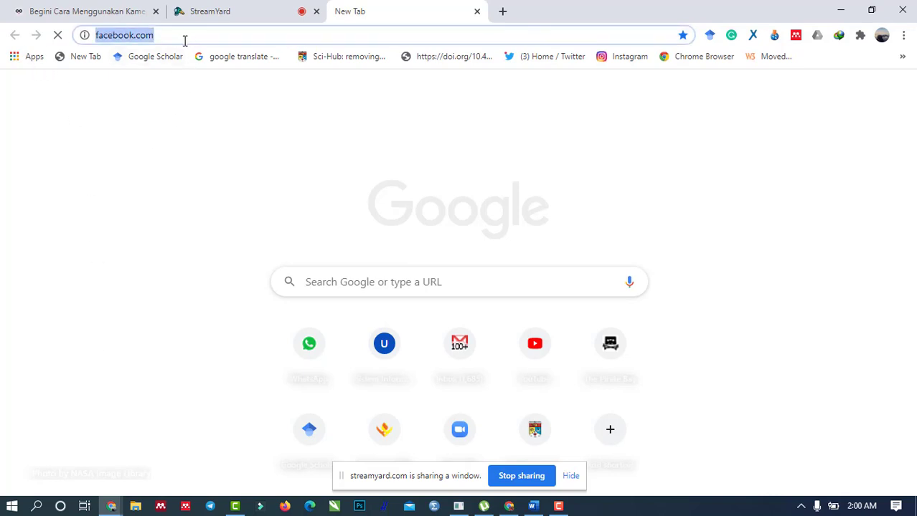
left_click(333, 279)
type("fa")
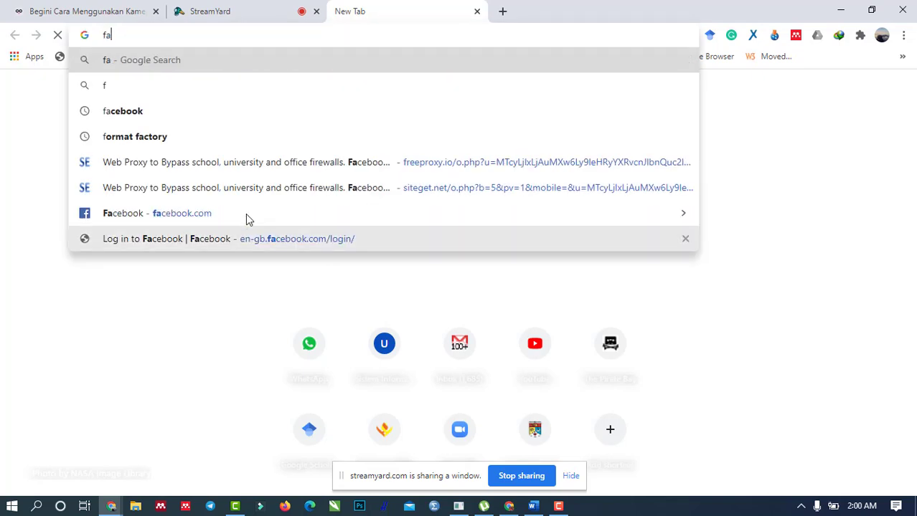